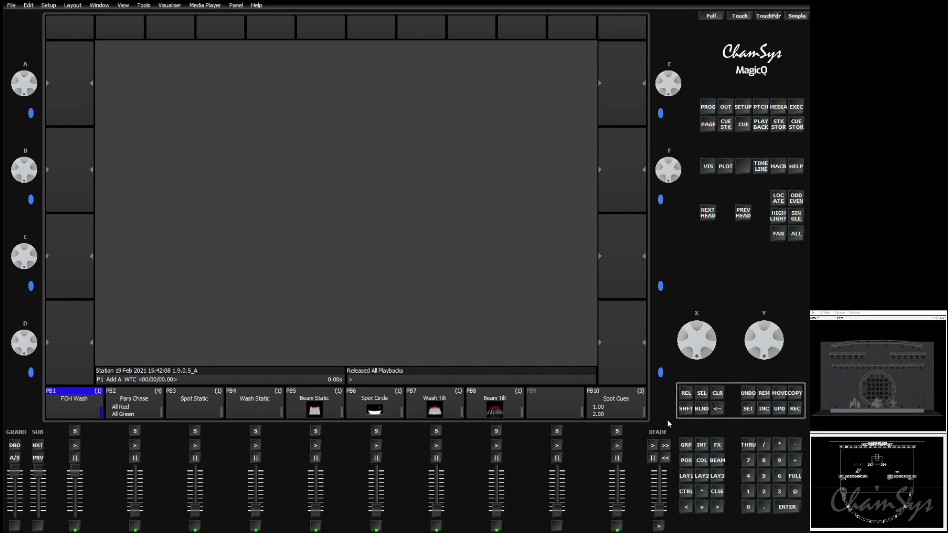
Recall layout 1 containing the Macro window and clocks, and insert a new event in the Macro window's automation view.
click(687, 477)
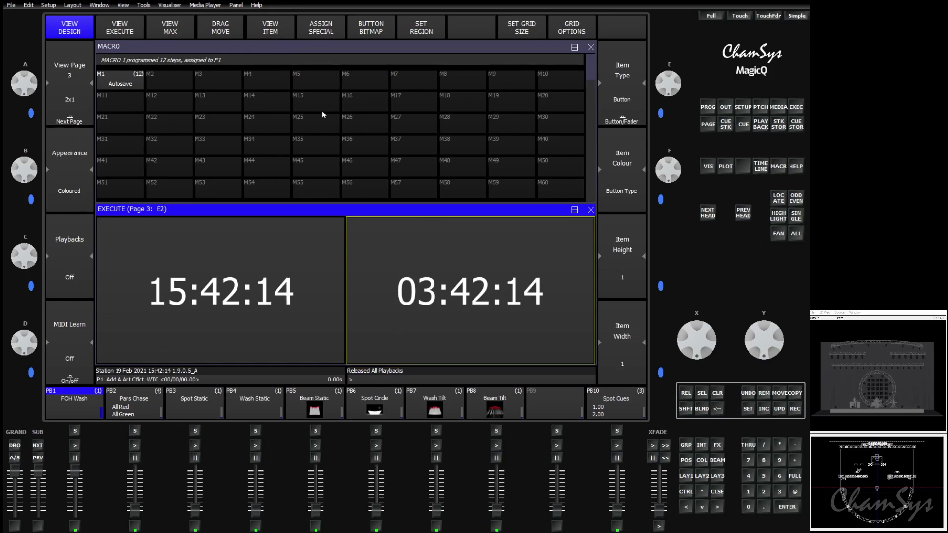
click(315, 49)
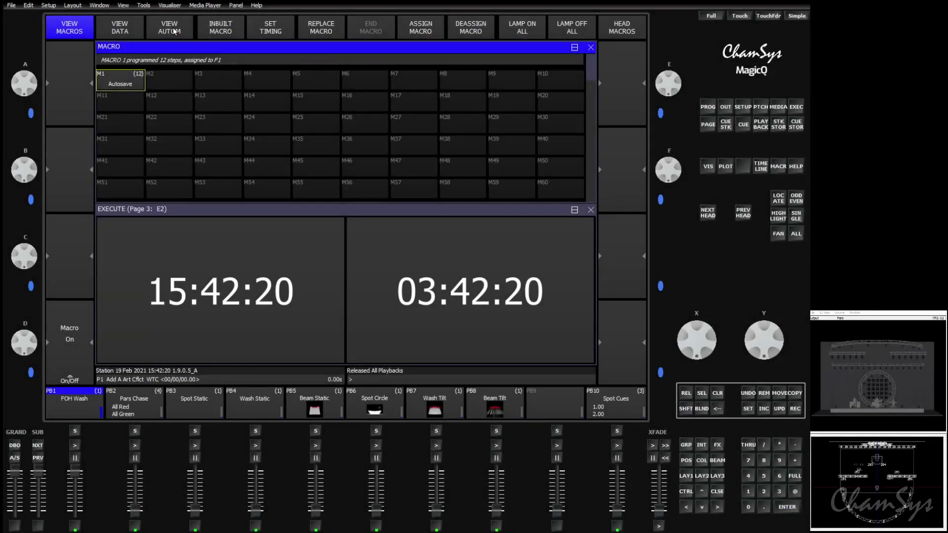
click(170, 29)
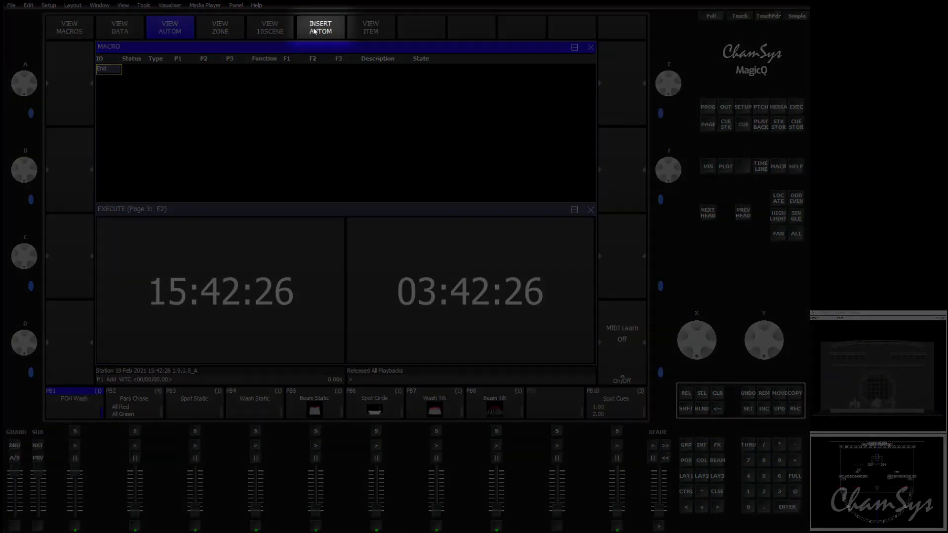
click(314, 28)
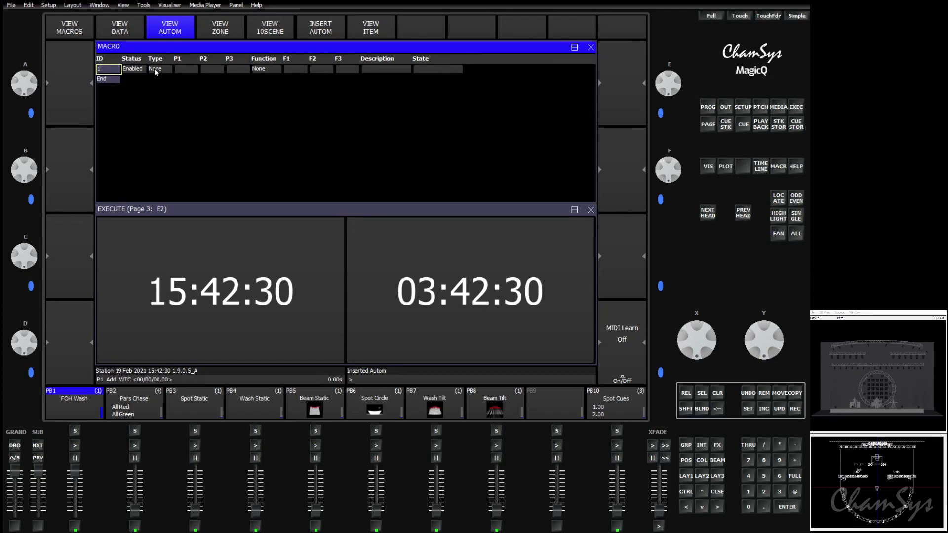
Set the new automation's type to Scheduled and its function to PB Activate.
click(155, 68)
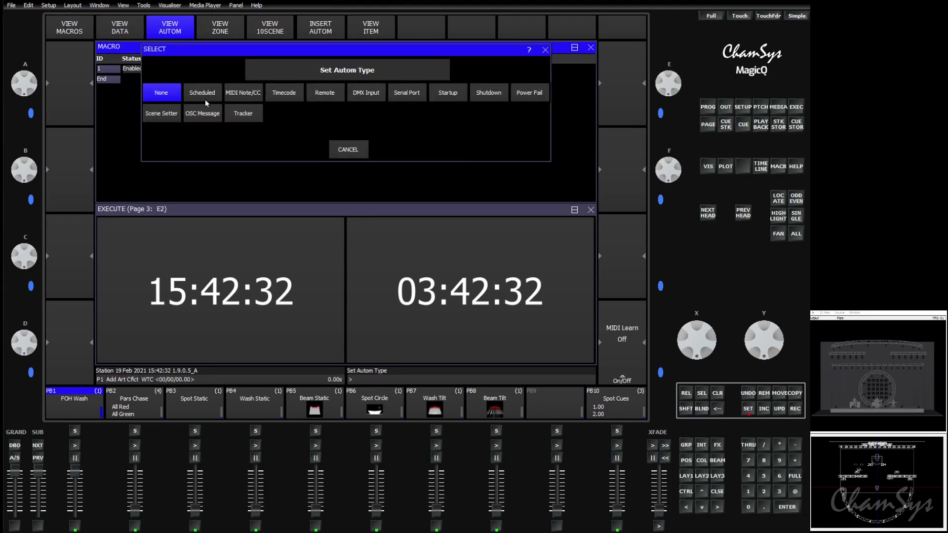
click(205, 96)
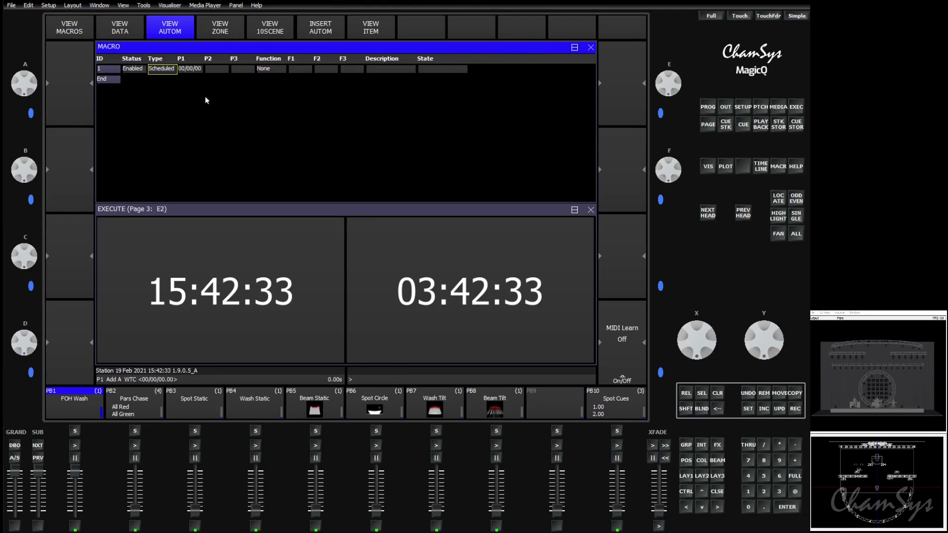
click(272, 69)
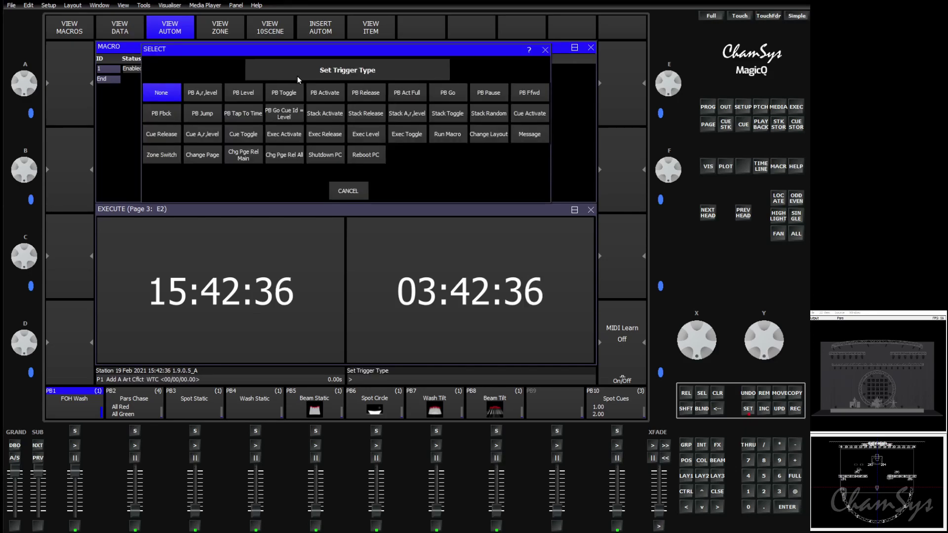
click(327, 93)
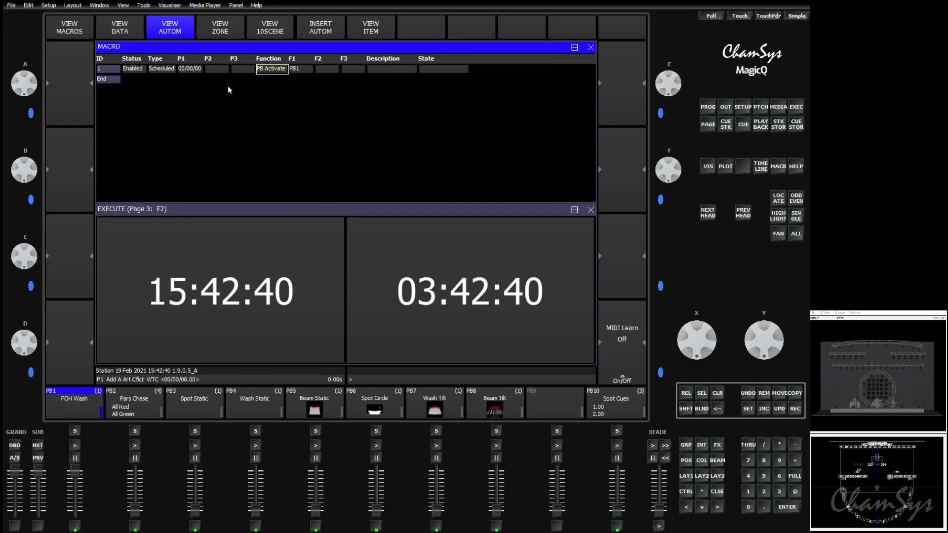
Set the automation's scheduled time to 15/43/45 in hours, minutes and seconds.
click(193, 71)
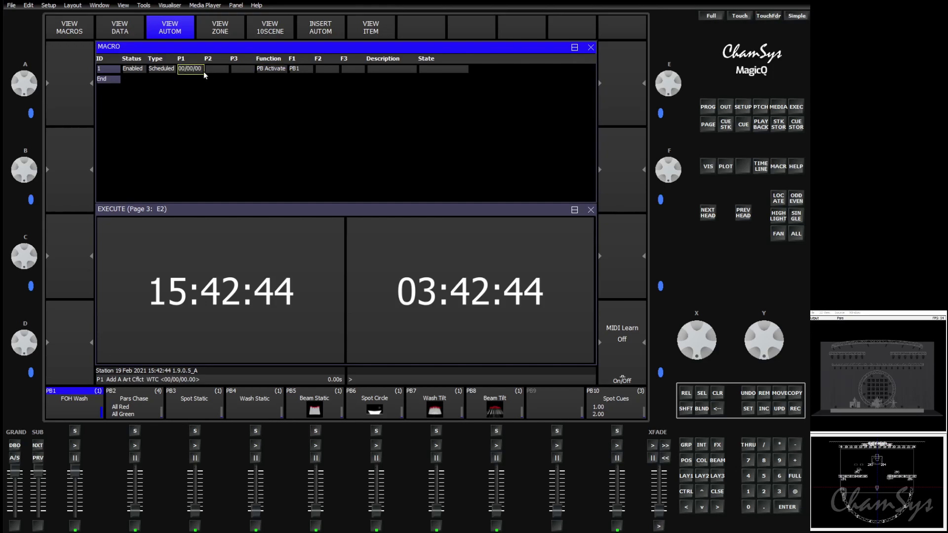
click(221, 69)
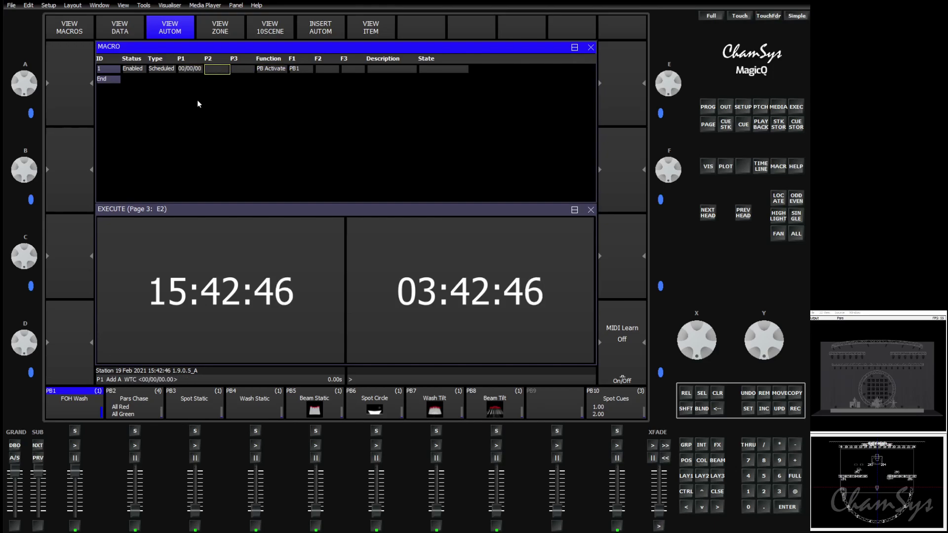
click(185, 70)
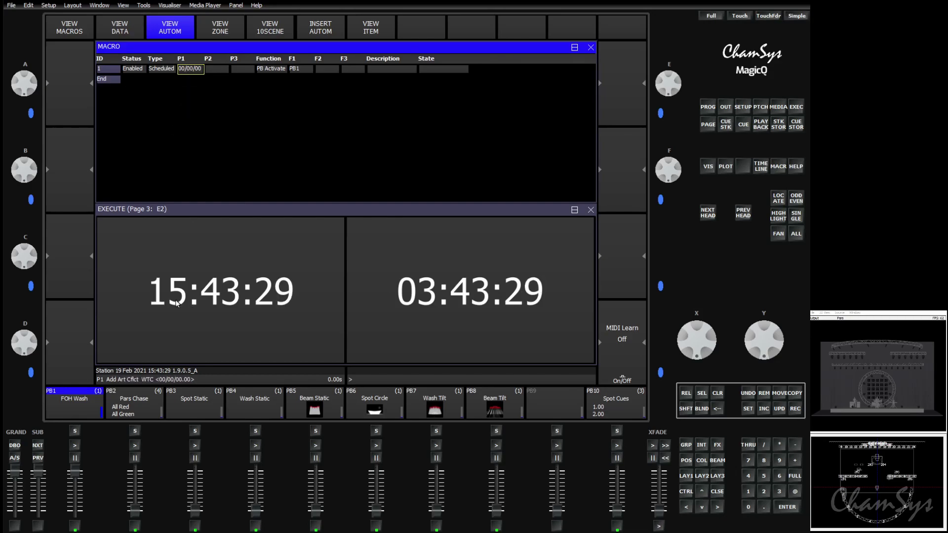
click(195, 70)
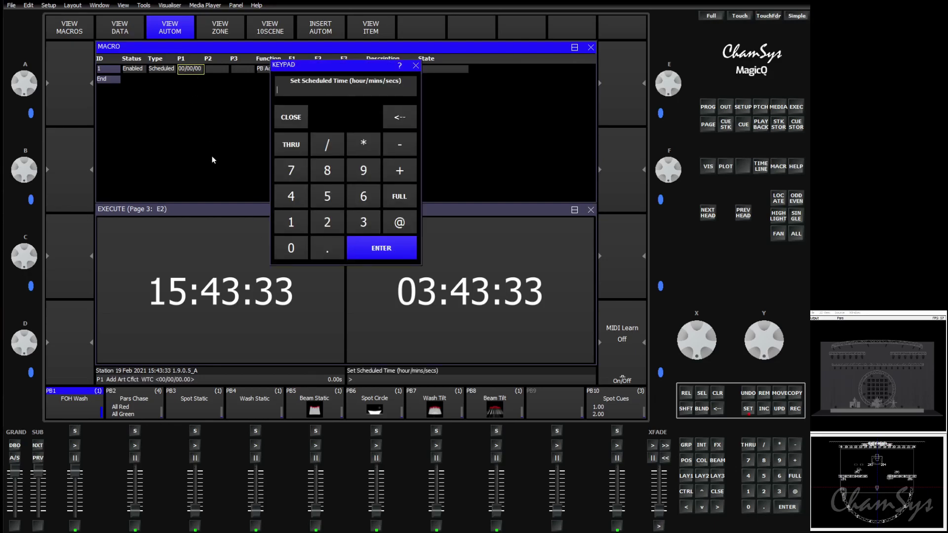
text(15/)
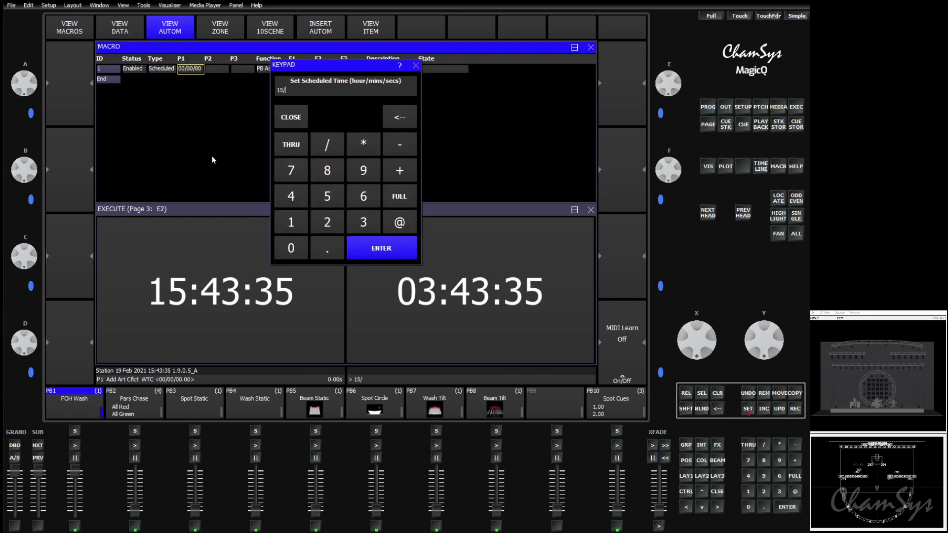
text(43/45)
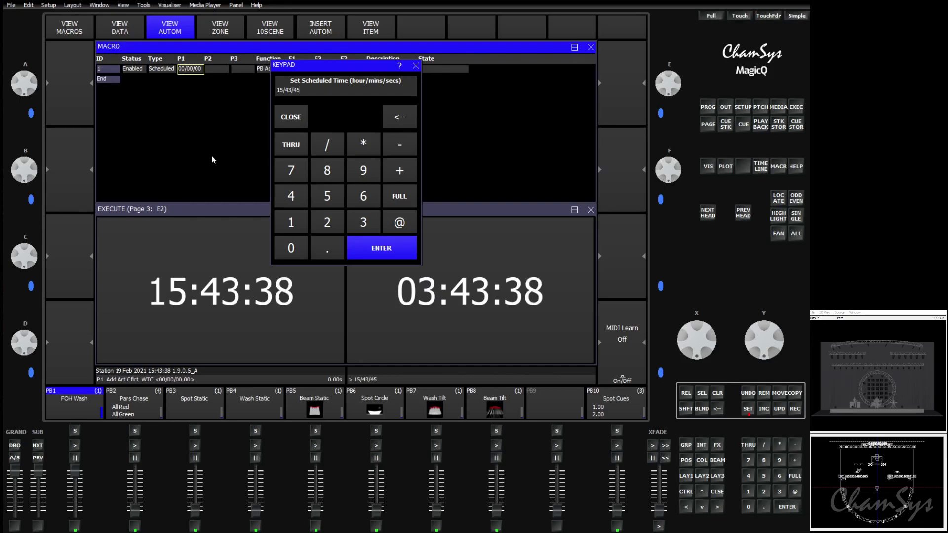
key(Return)
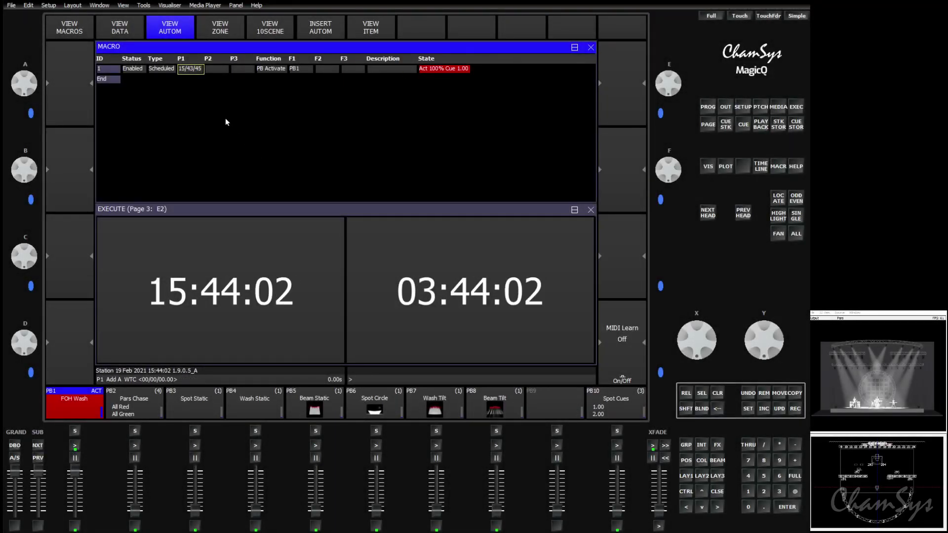
Change the automation's function to PB Release and set its scheduled time to 15/44/20.
click(270, 70)
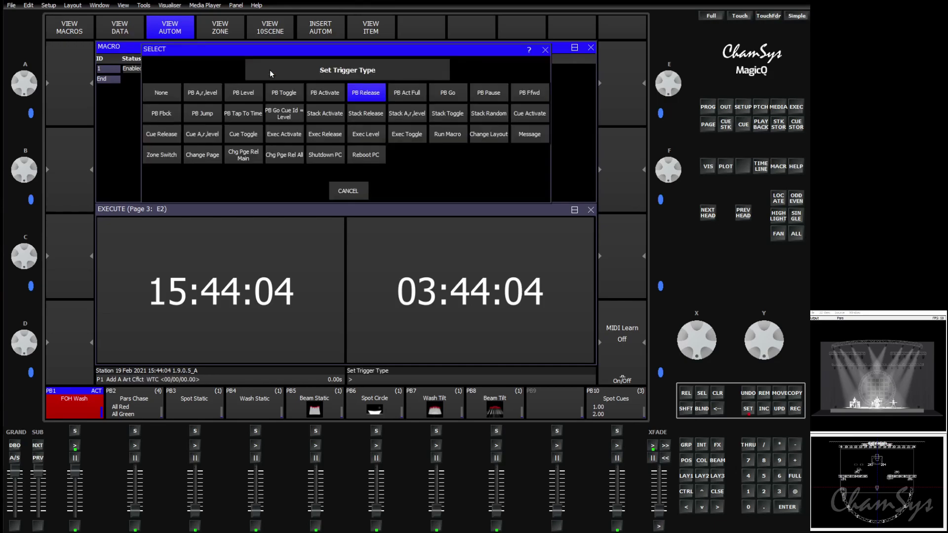
click(370, 93)
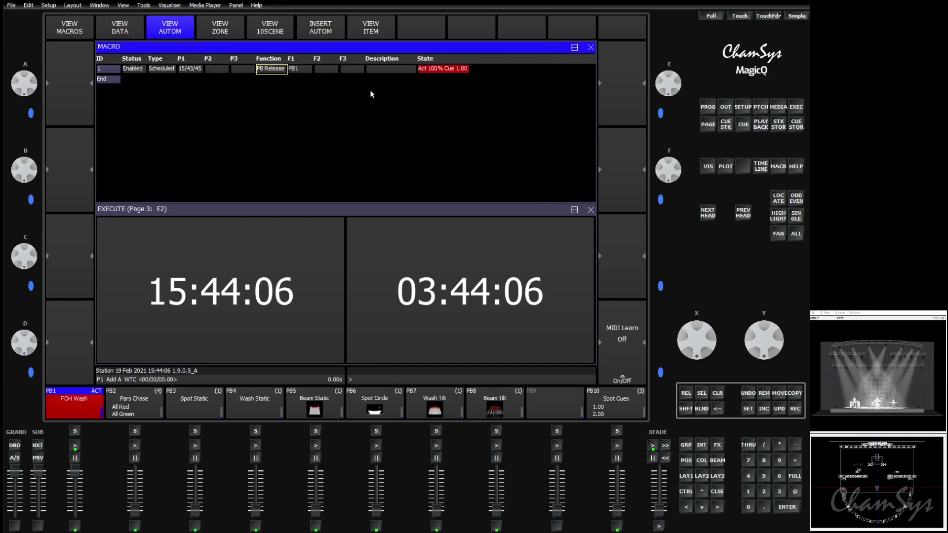
click(191, 69)
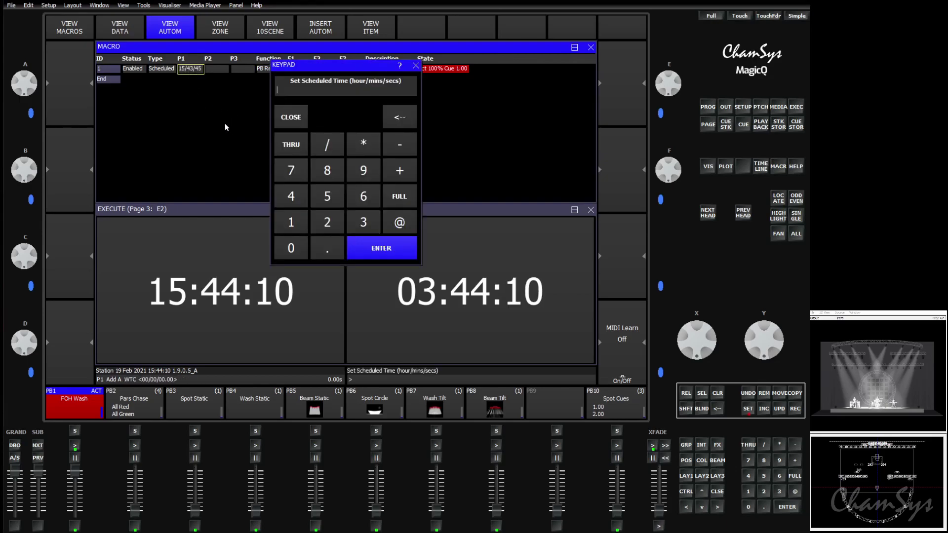
text(15/44/)
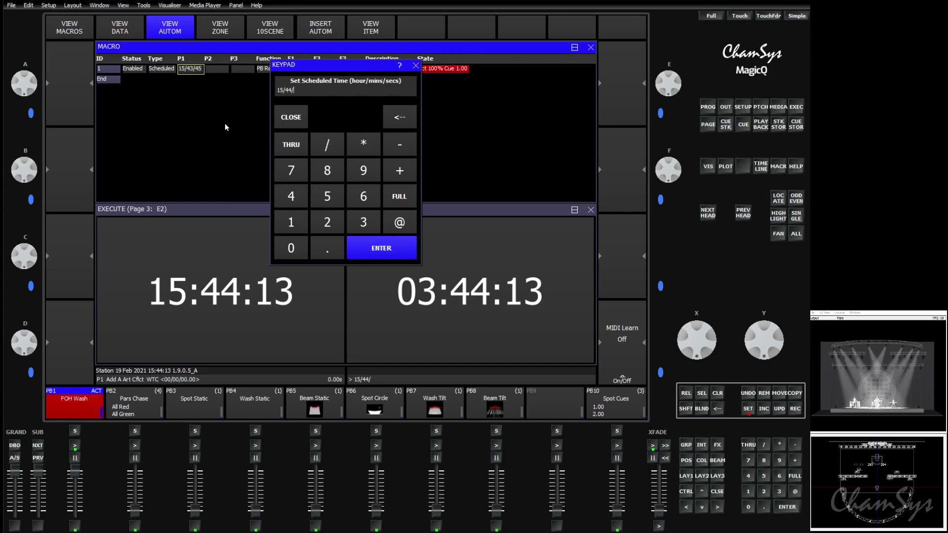
text(20)
key(Return)
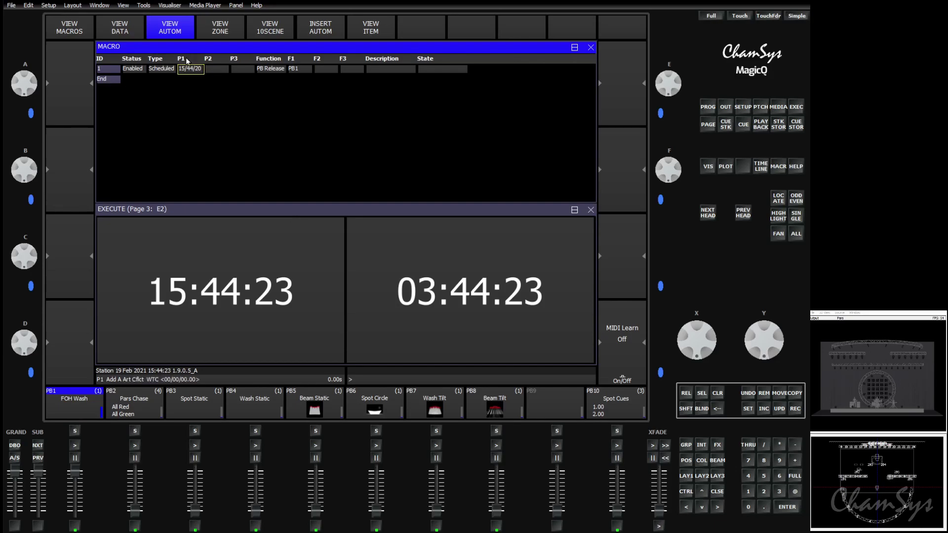
Set the automation's scheduled date to 12/1/*, using the wildcard to cover every year.
click(213, 68)
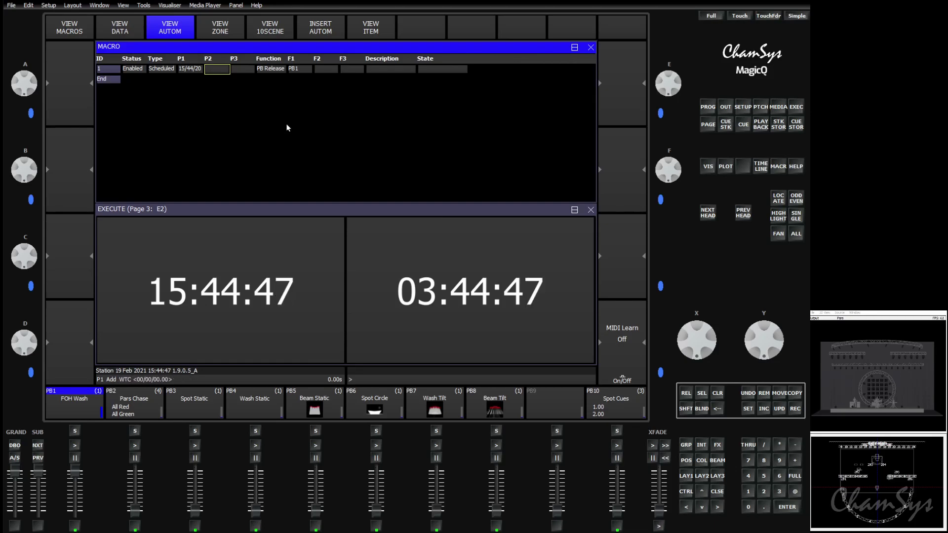
click(219, 68)
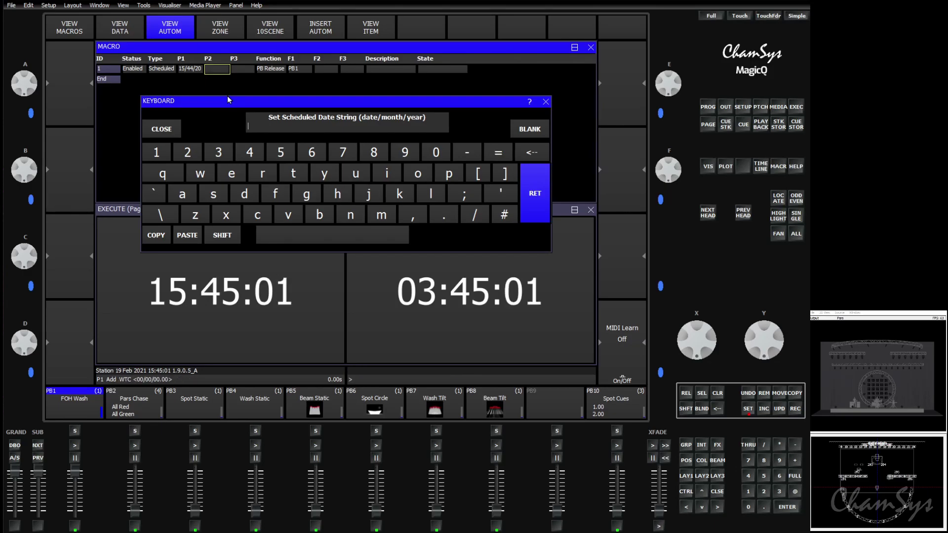
text(12/1)
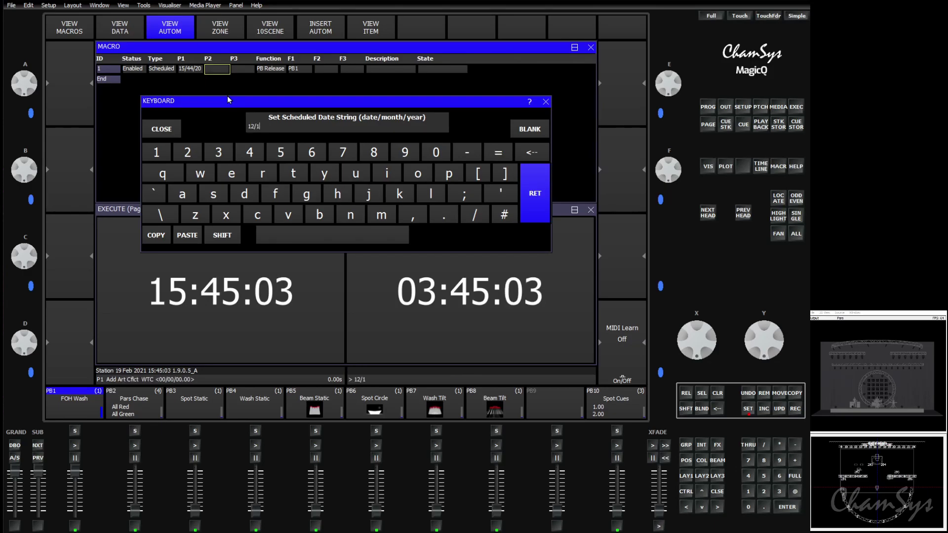
text(/)
key(shift)
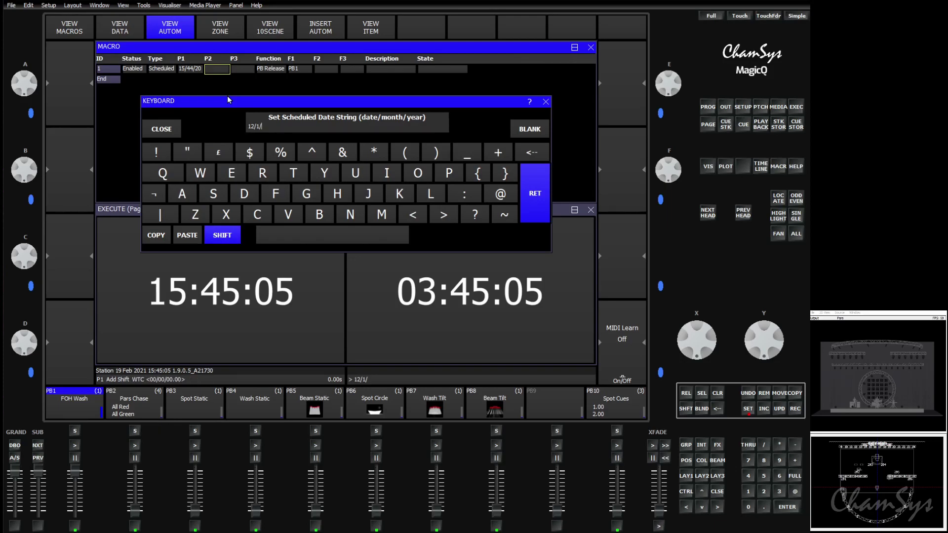
text(*)
key(Return)
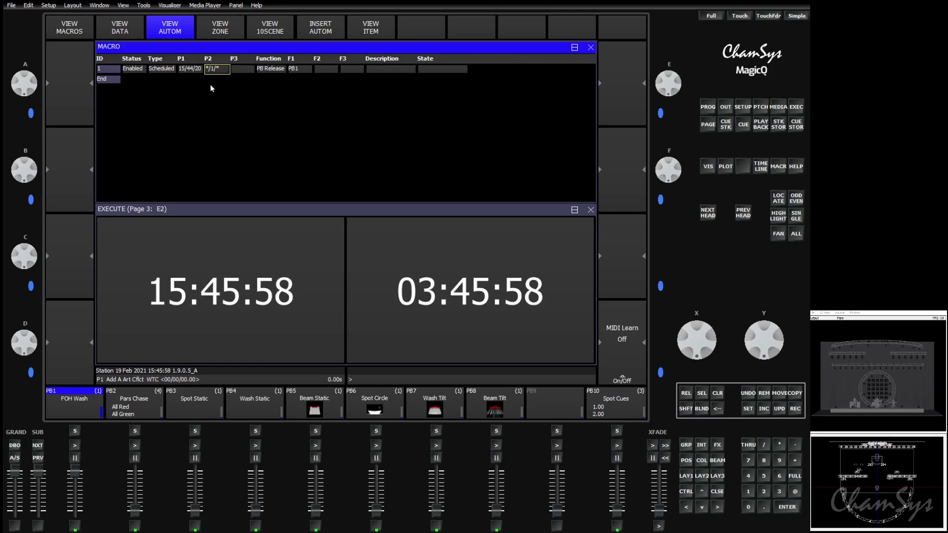
Set the automation's scheduled date string to BD.
click(217, 69)
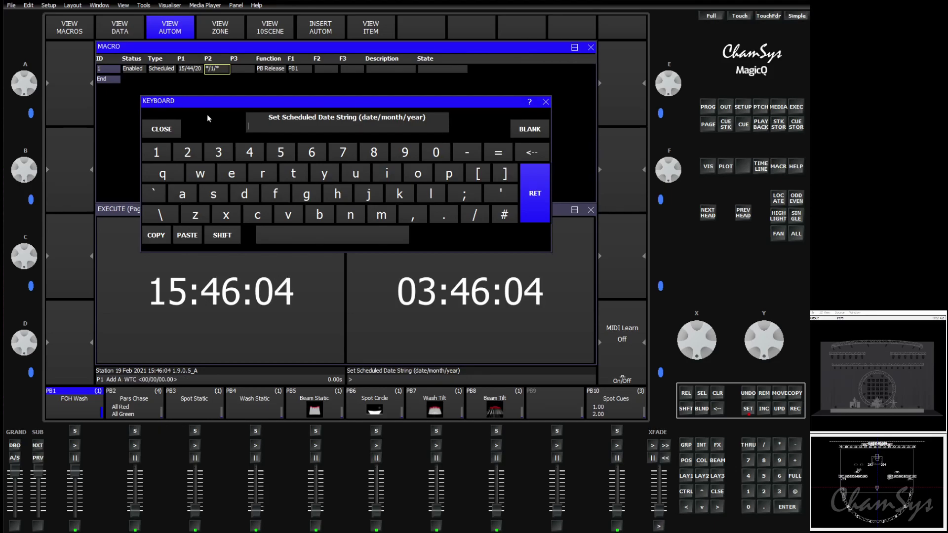
text(B)
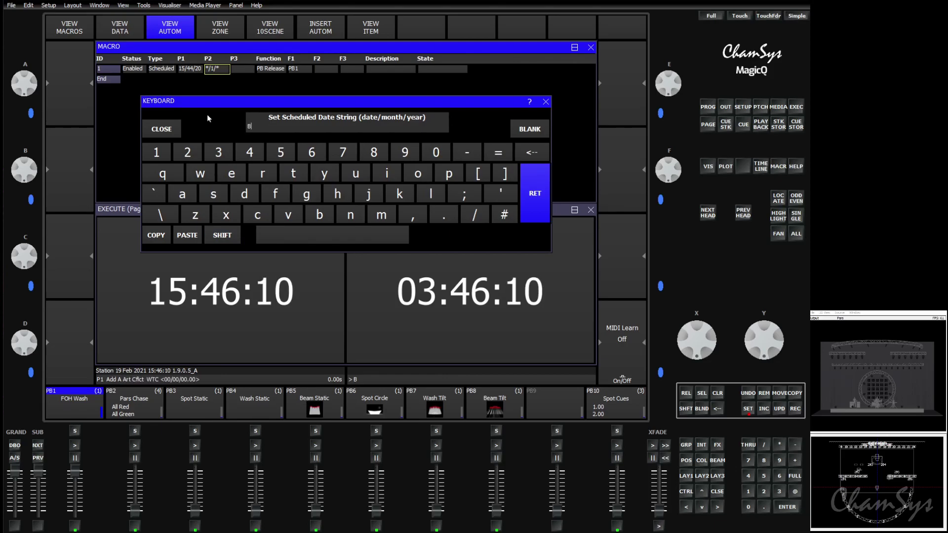
text(D)
key(Return)
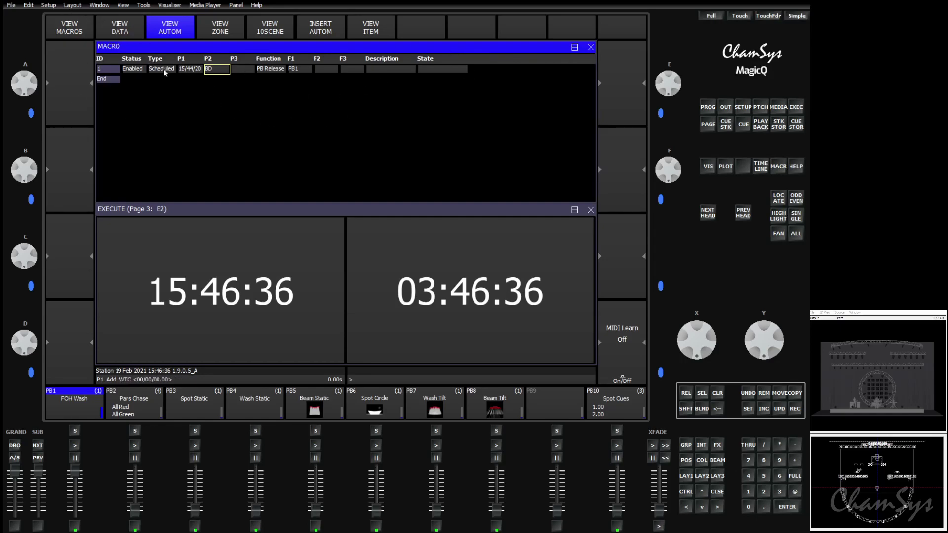
Examine the trigger functions available for the scheduled automation.
click(384, 71)
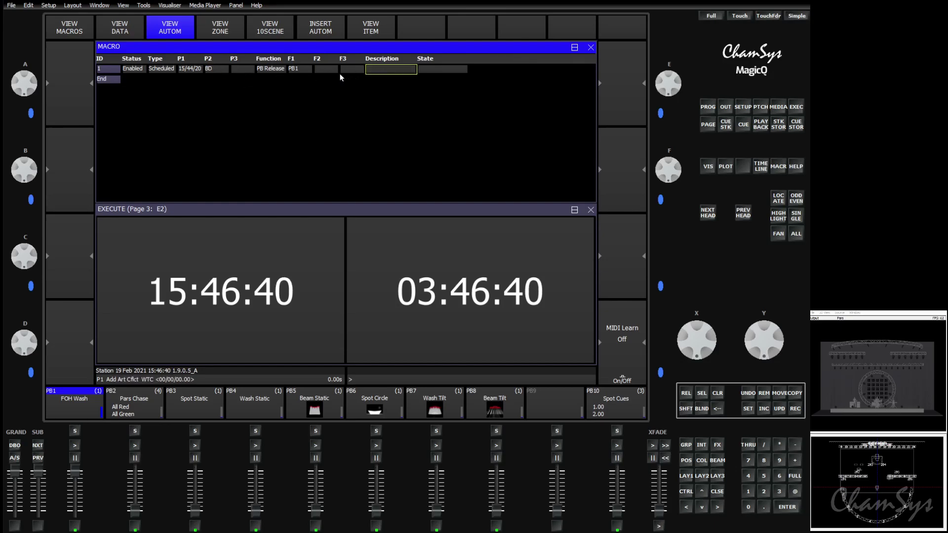
click(271, 70)
click(271, 70)
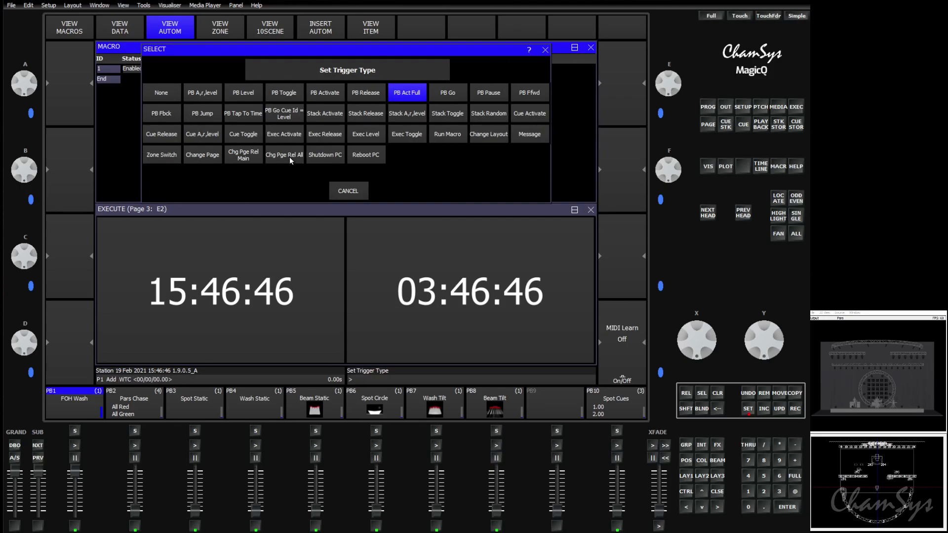
click(347, 190)
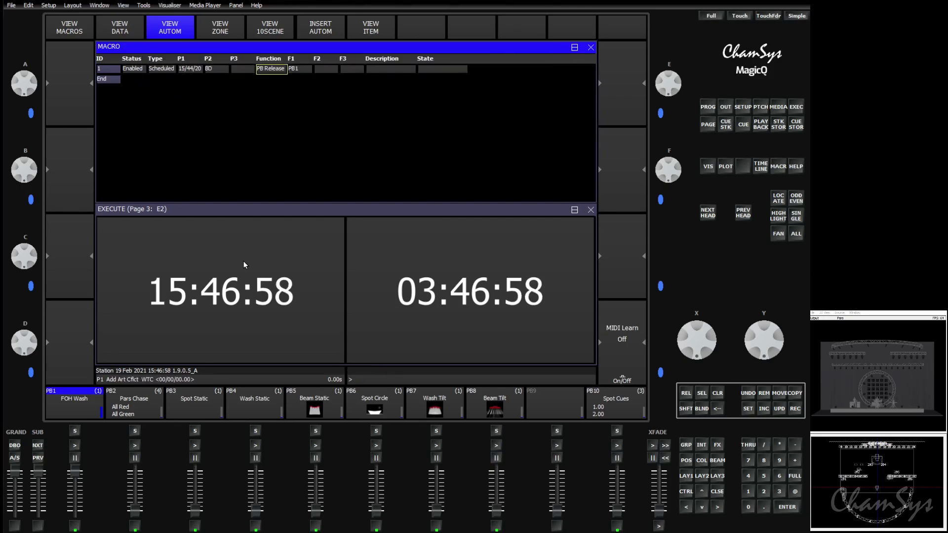